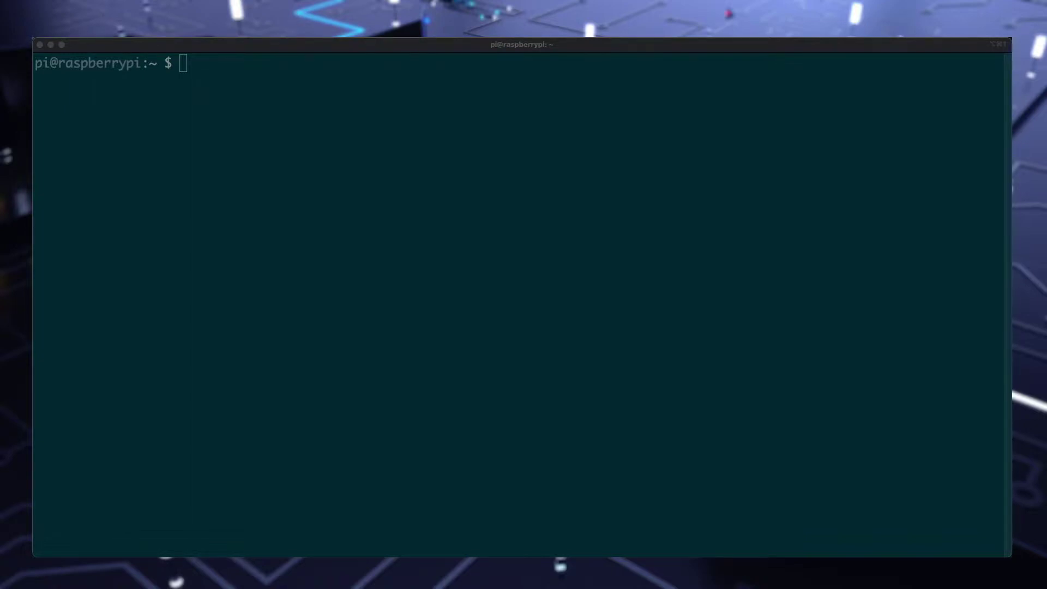
click(558, 48)
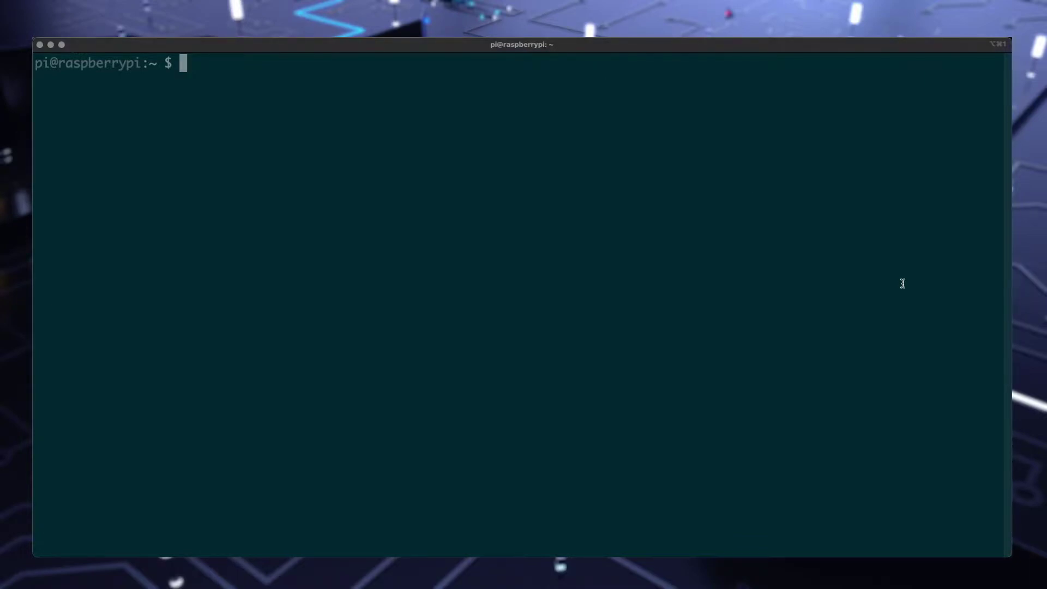
text(curl https)
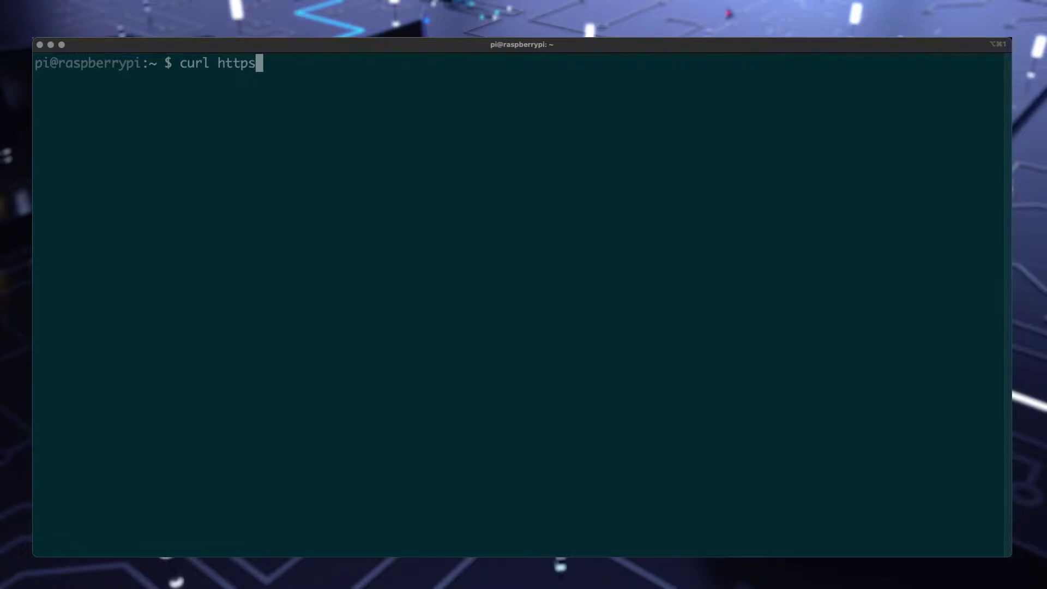
text(://download.)
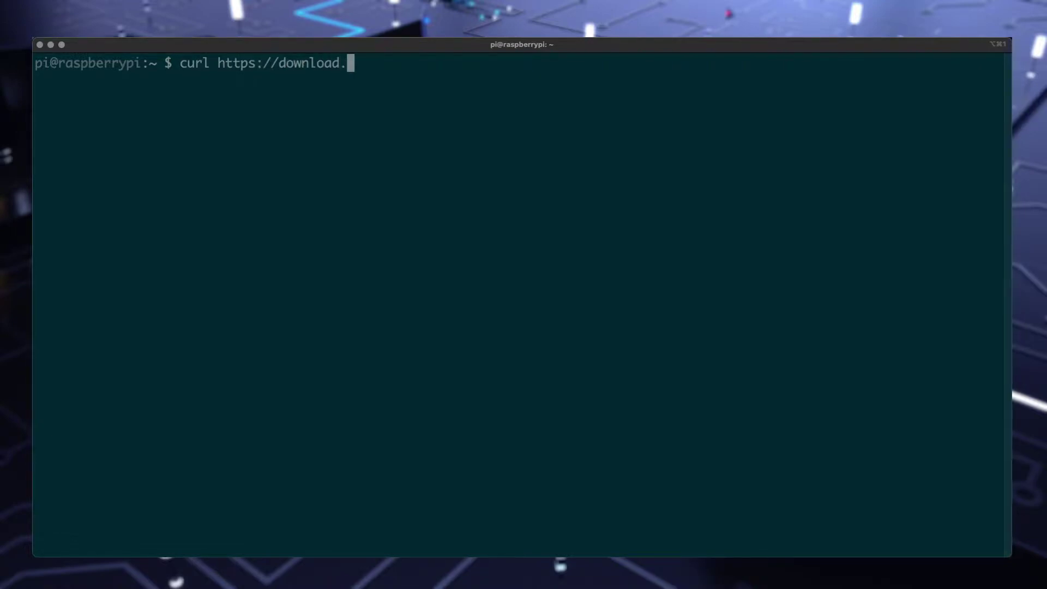
text(argon40.)
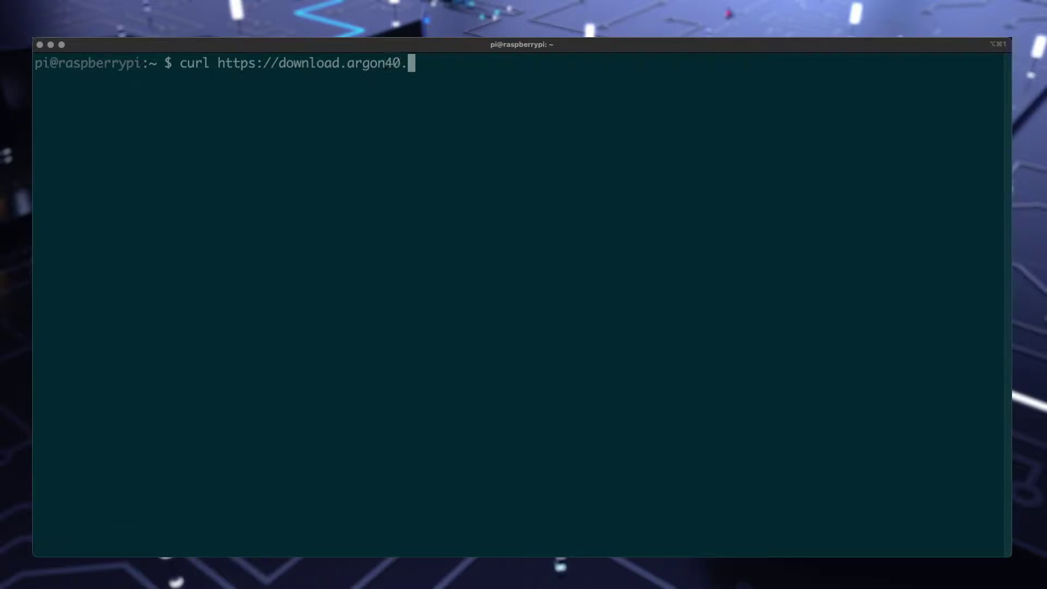
text(com/argon1.sh | bash)
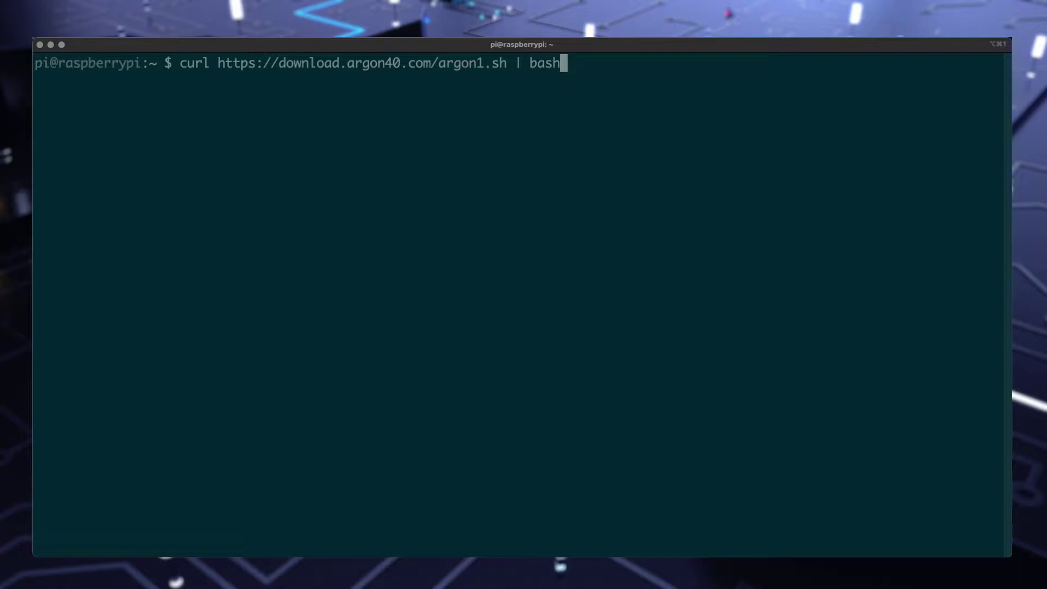
key(Return)
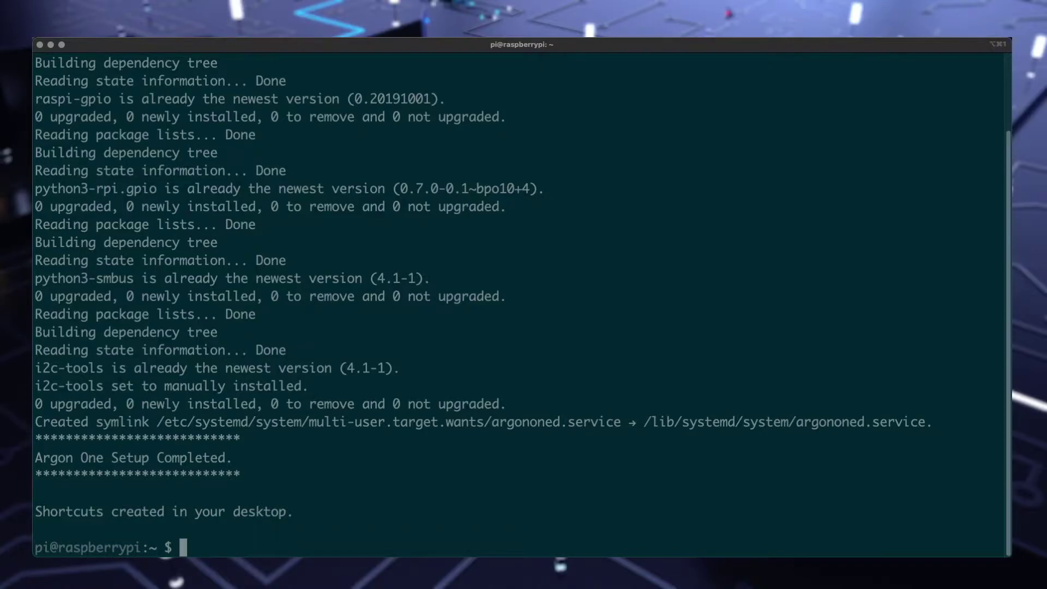
- Reboot the Raspberry Pi with superuser rights using sudo reboot
text(reboot)
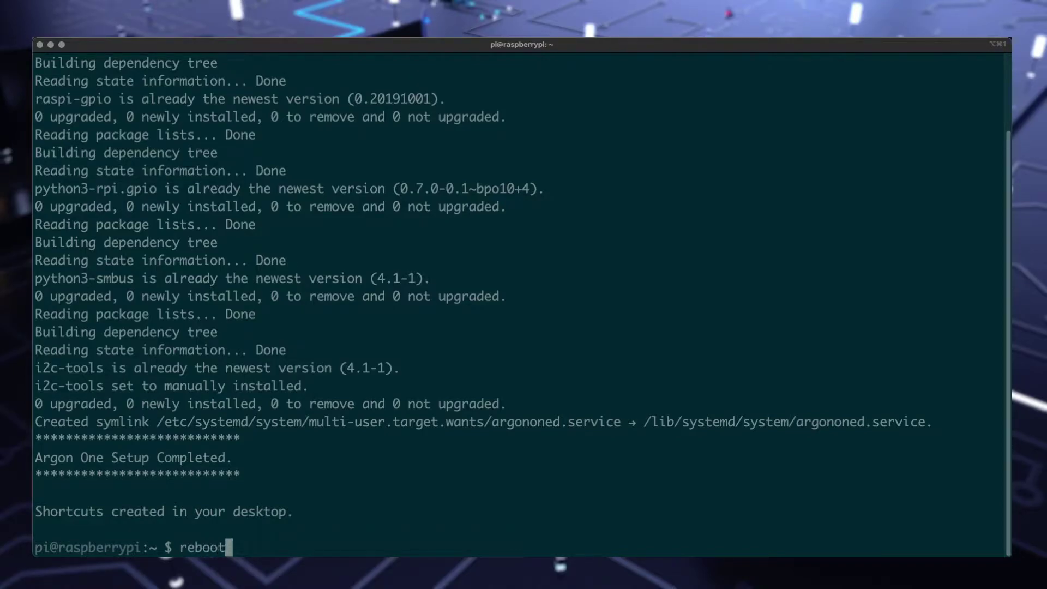
key(Return)
key(Up)
key(Home)
text(sd)
key(BackSpace)
text(udo)
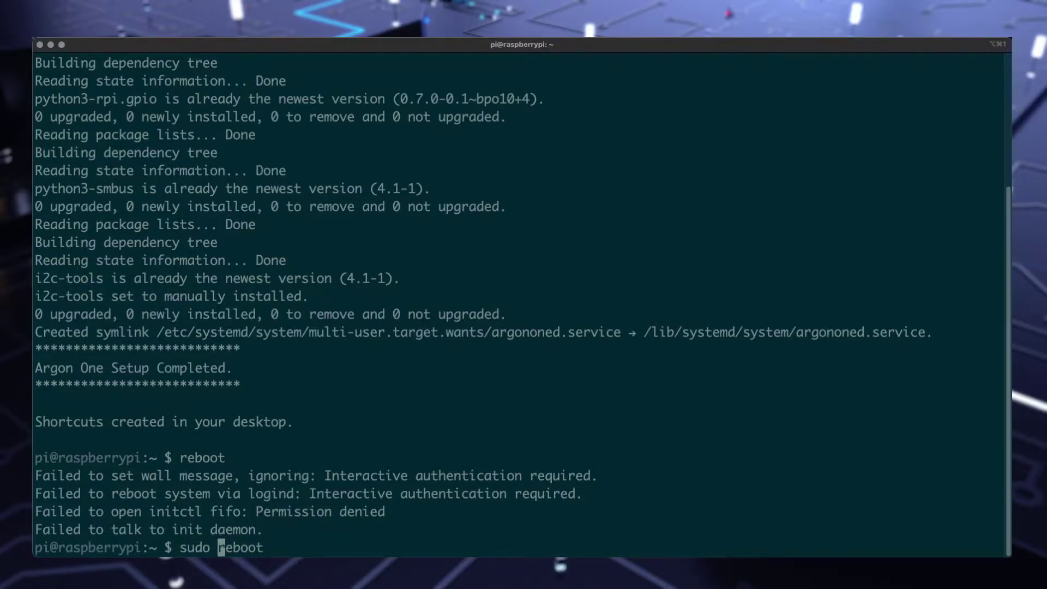
key(Return)
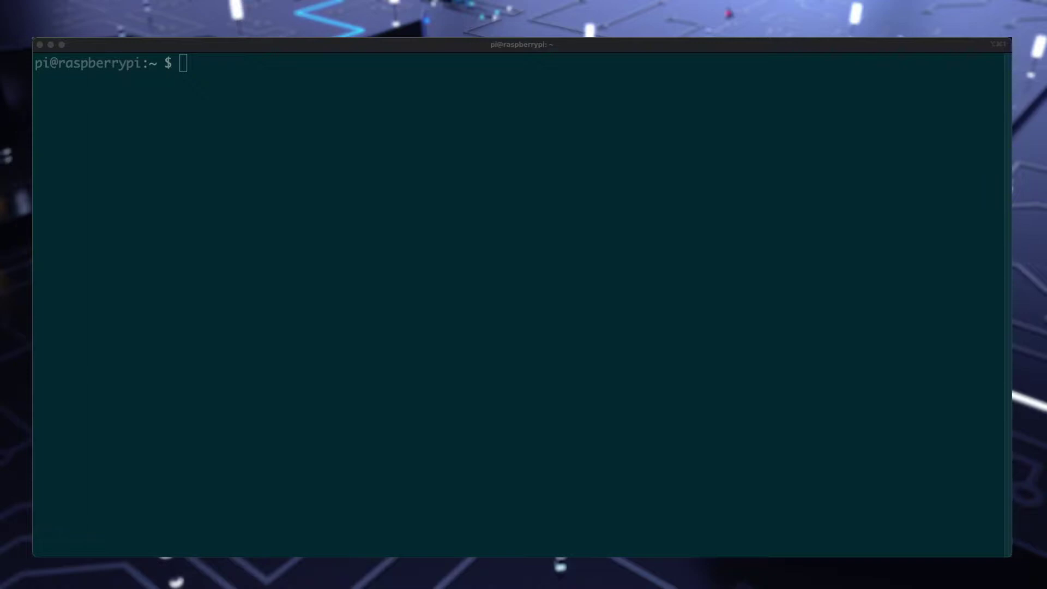
- Start argonone-config, accept removal of the existing configuration and choose fan mode 3, Customize behavior
click(784, 279)
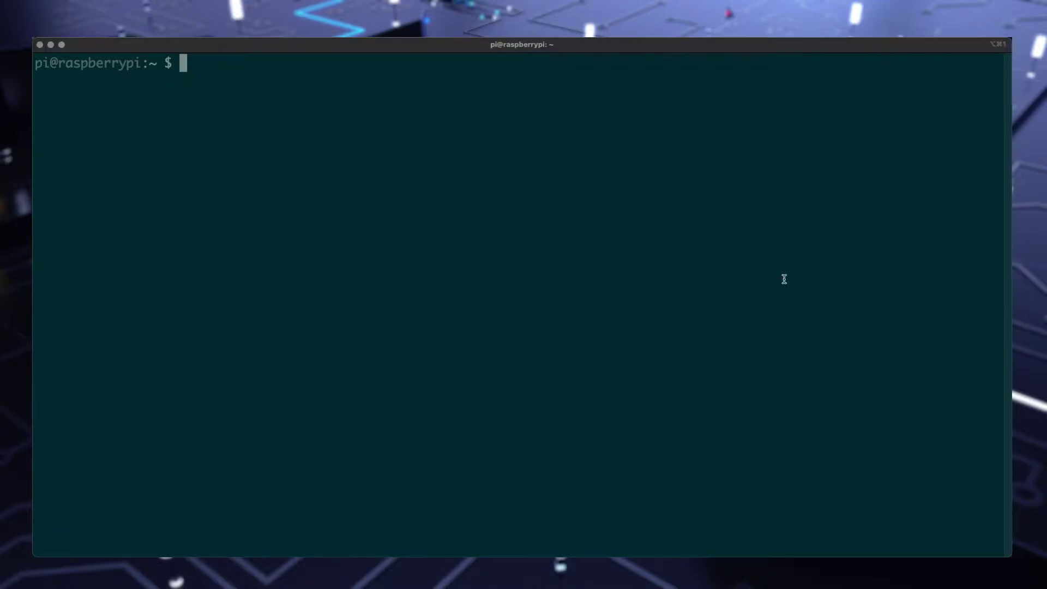
text(argonone)
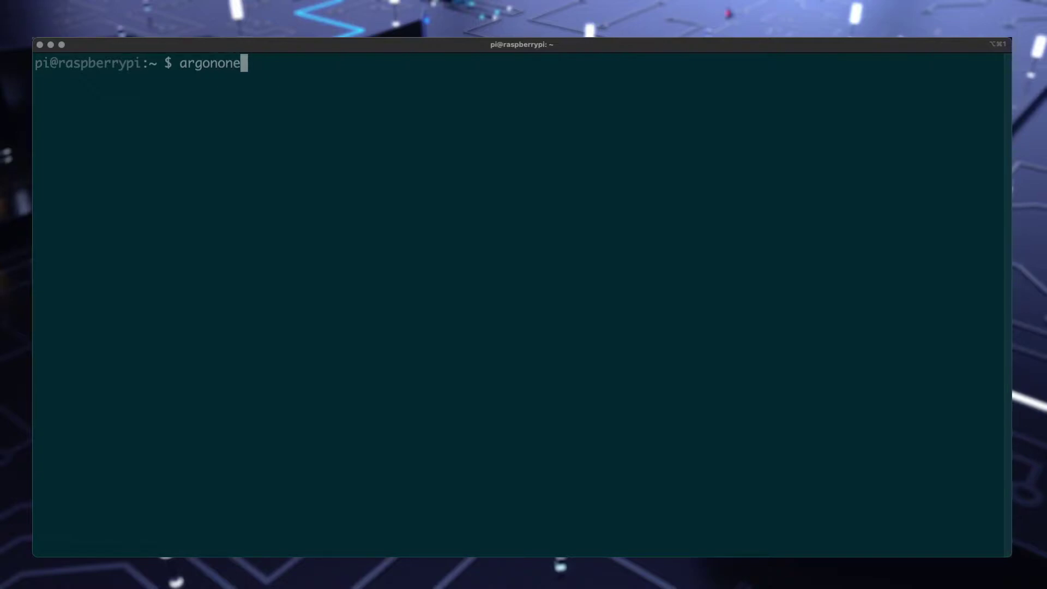
text(-config)
key(Return)
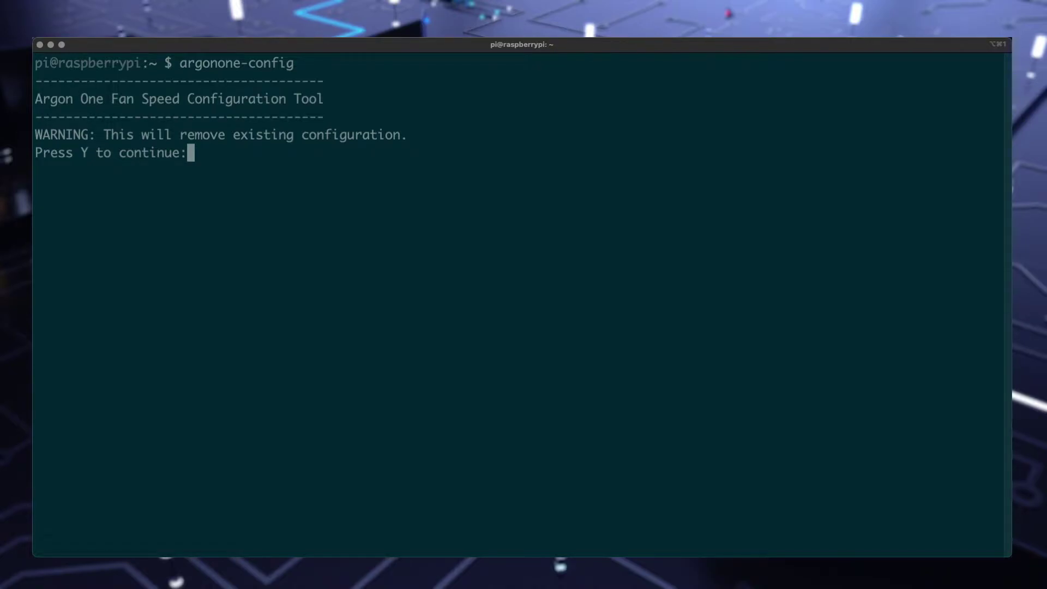
text(y)
key(Return)
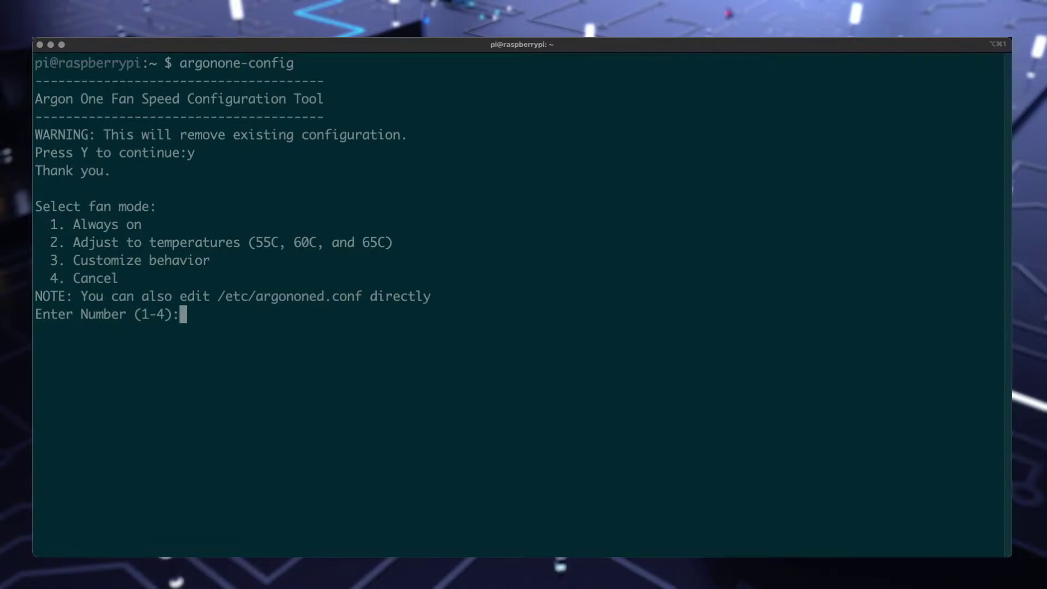
text(3)
key(Return)
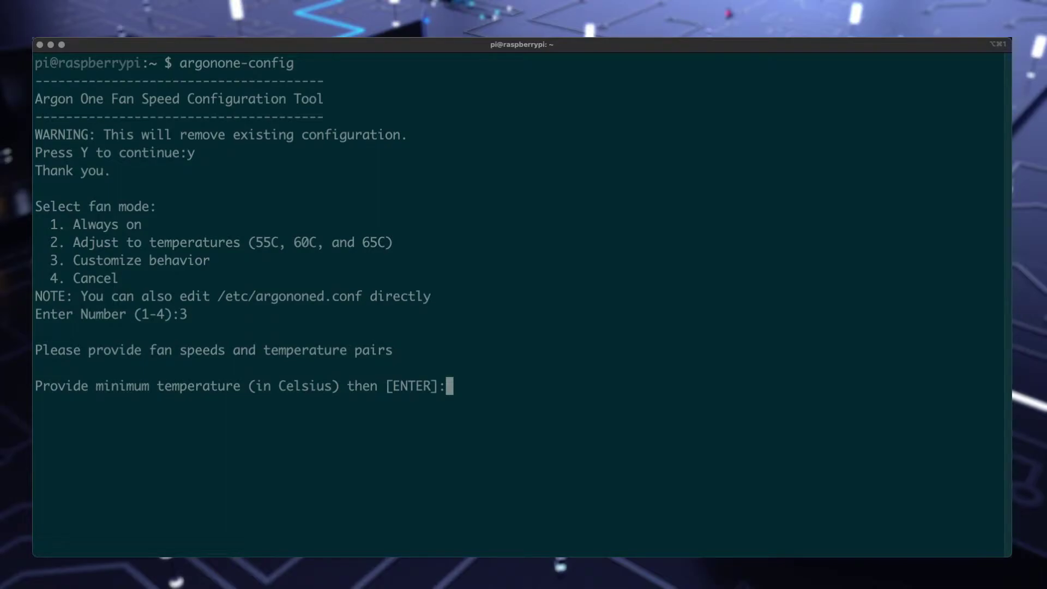
- Enter the first two temperature and fan speed pairs: 50 °C at speed 12 and 62 °C at speed 54
text(50)
key(Return)
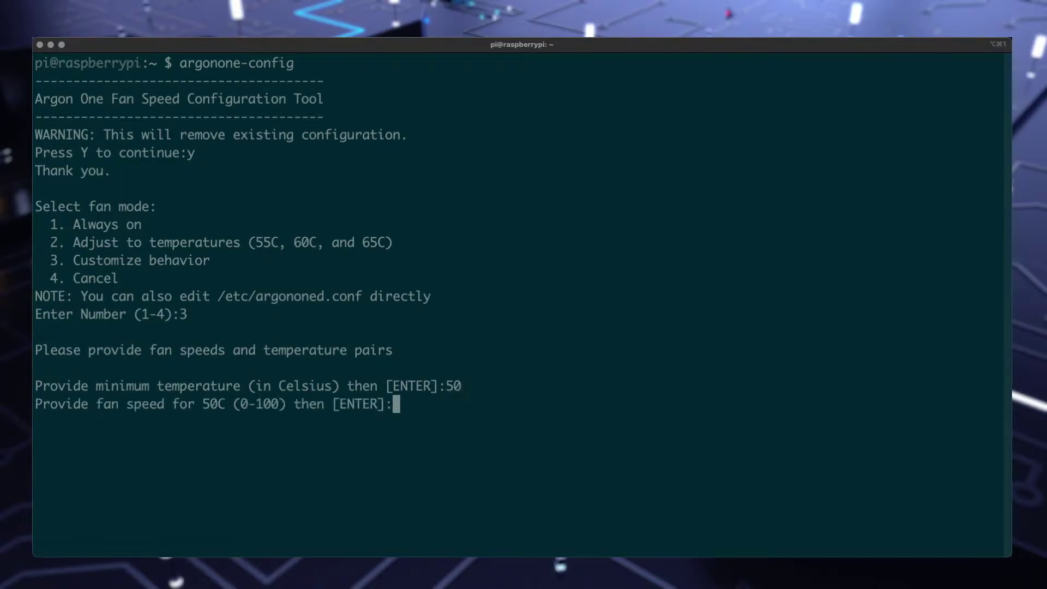
text(12)
key(Return)
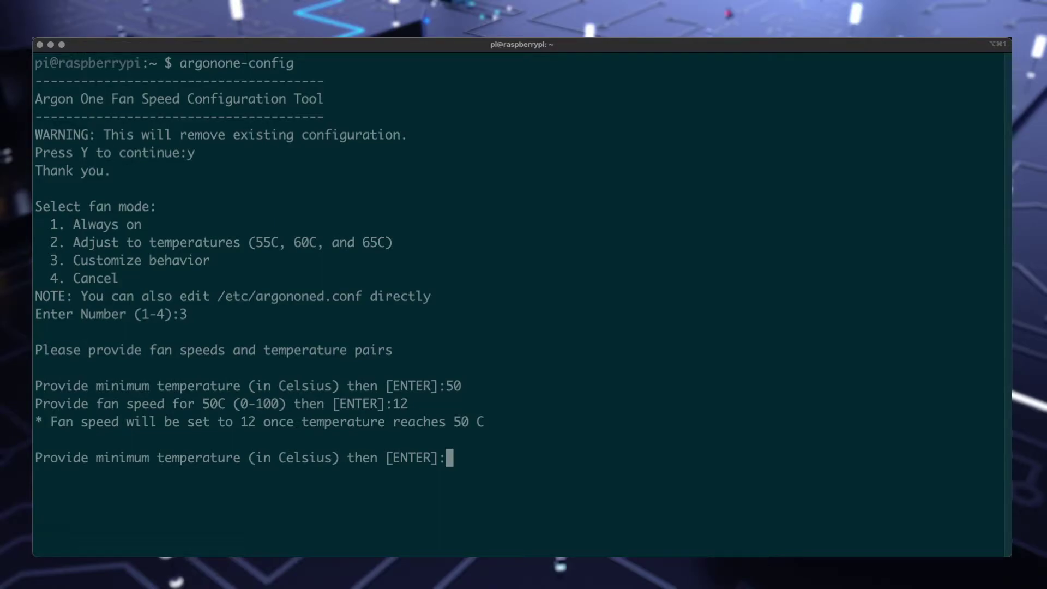
text(62)
key(Return)
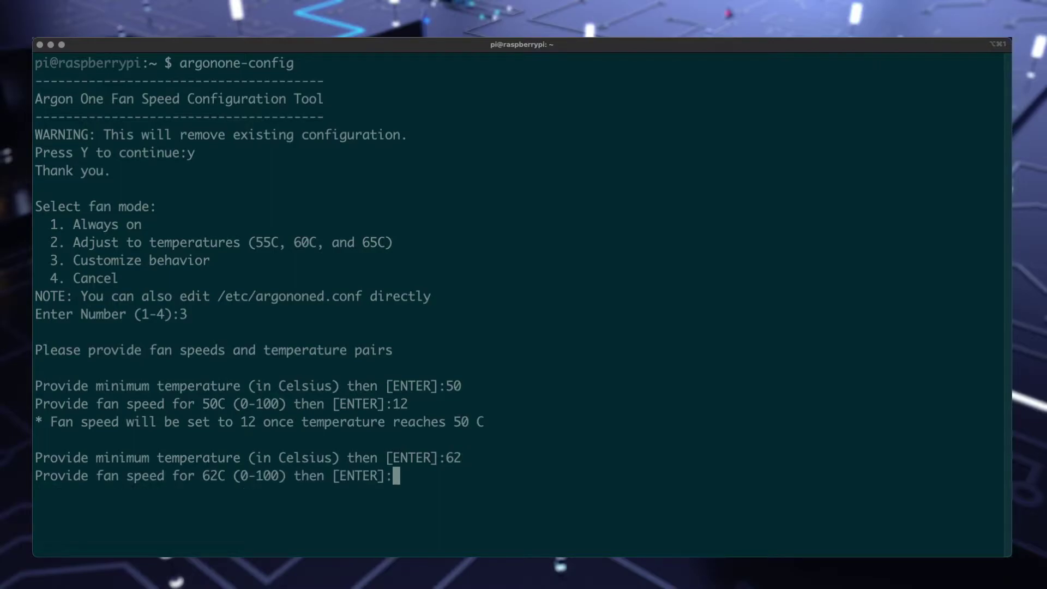
text(54)
key(Return)
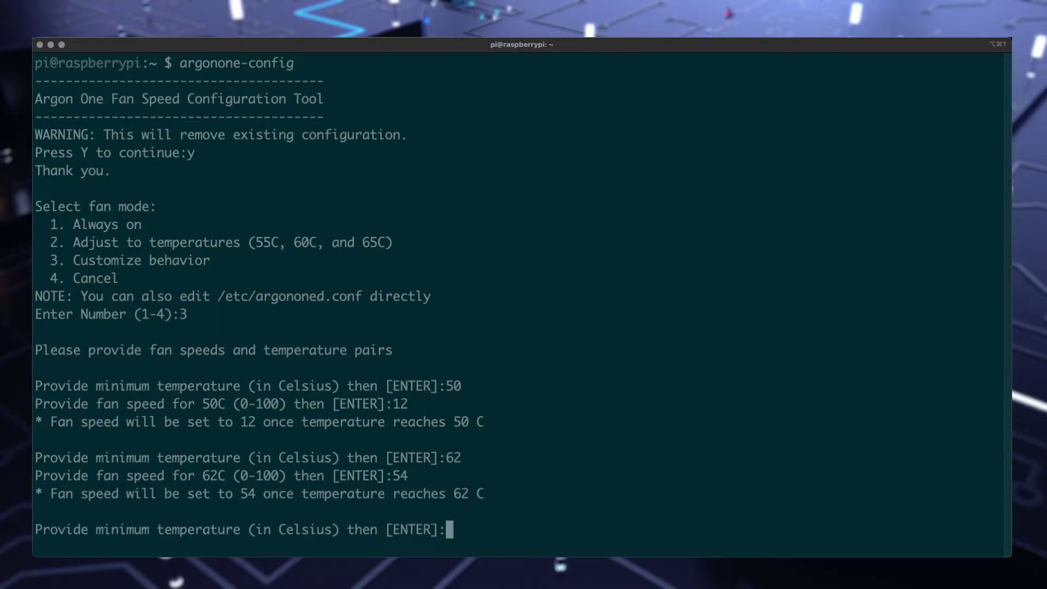
- Enter a third pair with a minimum temperature of 70 °C and fan speed 100
text(100)
key(BackSpace)
key(BackSpace)
key(BackSpace)
text(70)
key(Return)
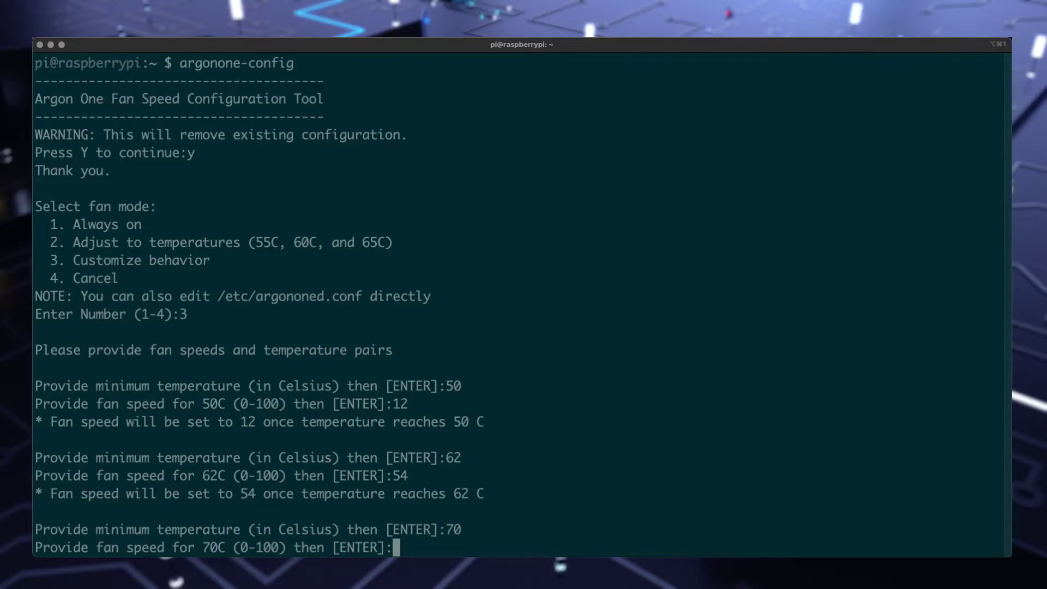
text(100)
key(Return)
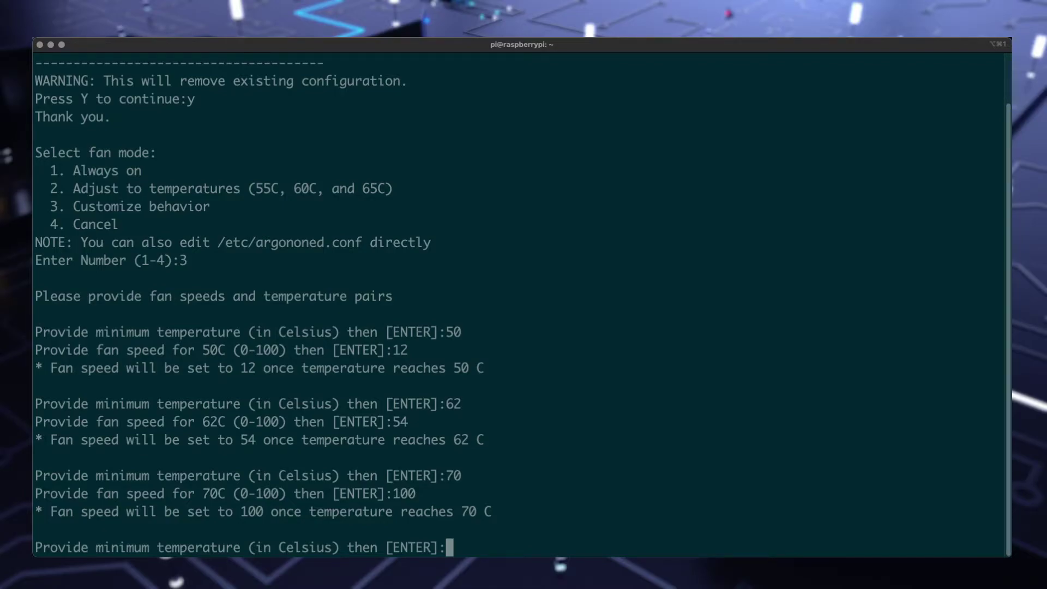
- Enter the 70 °C minimum temperature with fan speed 100 three more times
text(70)
key(Return)
text(100) then [ENTER]:100)
key(Return)
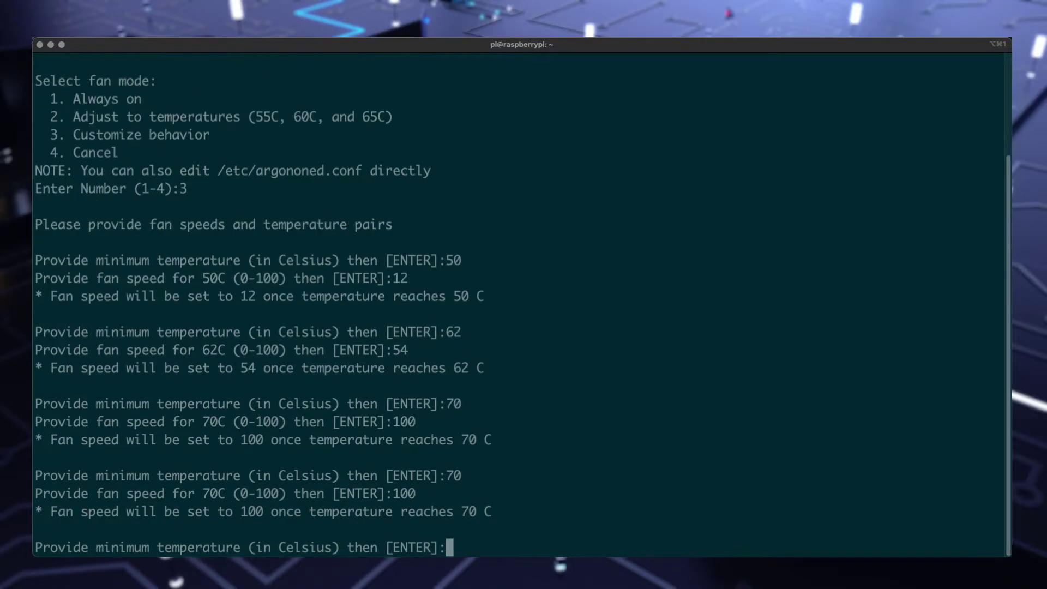
text(70)
key(Return)
text(100) then [ENTER]:100)
key(Return)
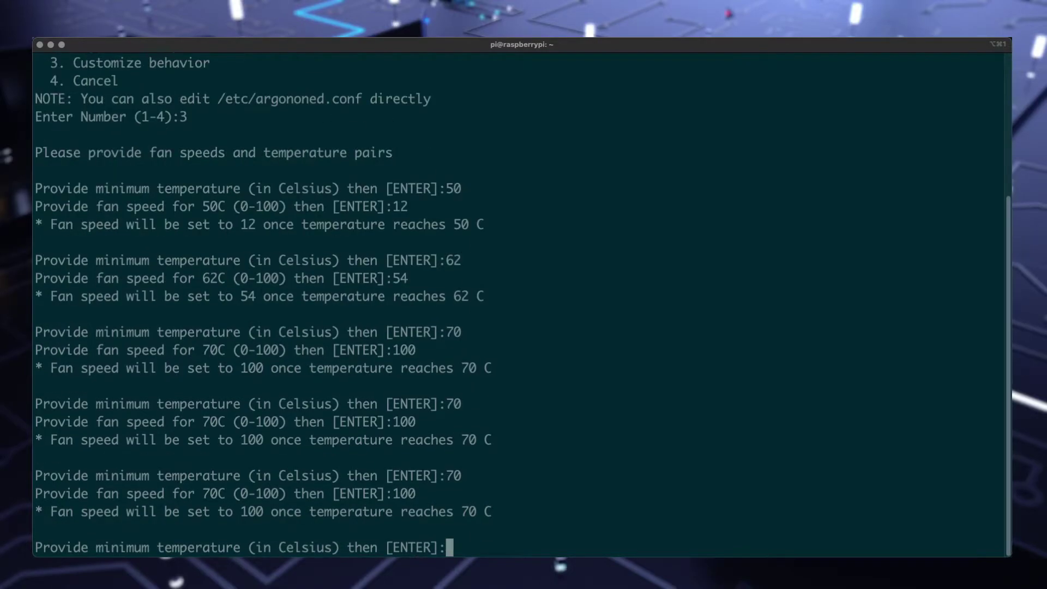
text(70)
key(Return)
text(100) then [ENTER]:100)
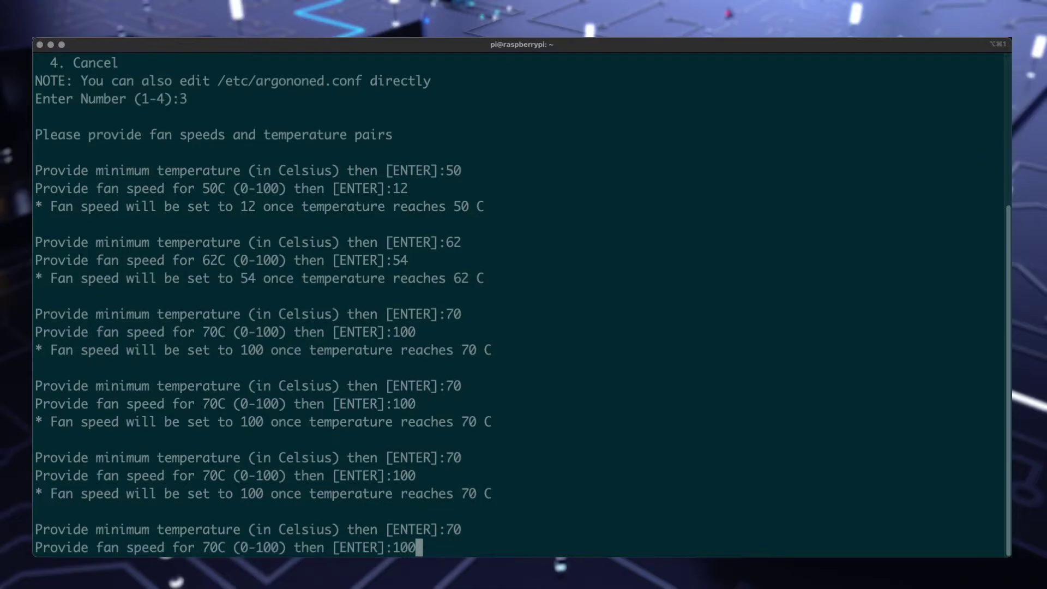
key(Return)
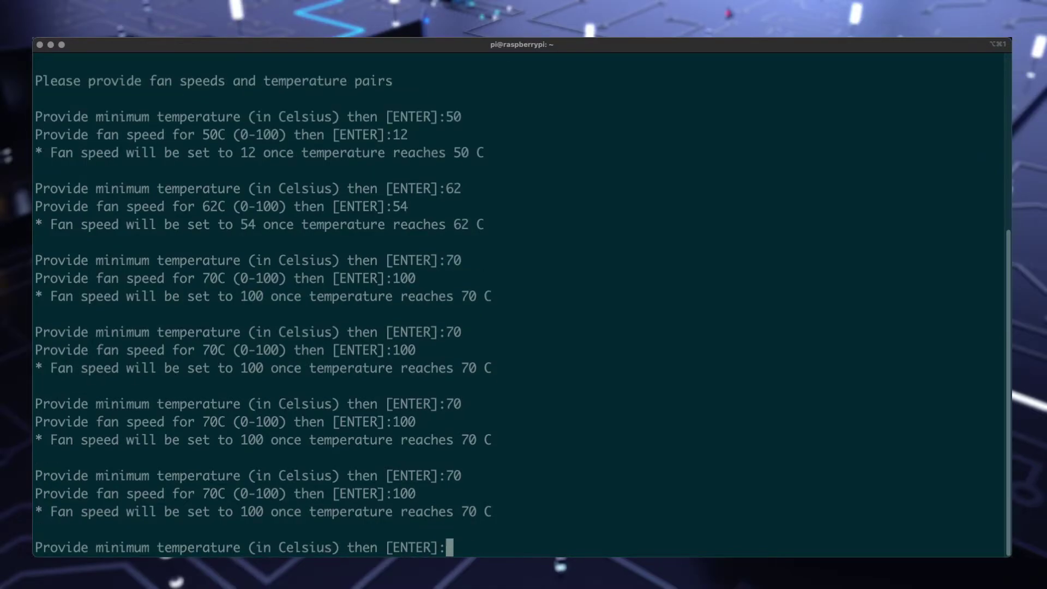
- End the pair entry with a blank temperature to save the fan configuration, and review the entered pairs
key(Return)
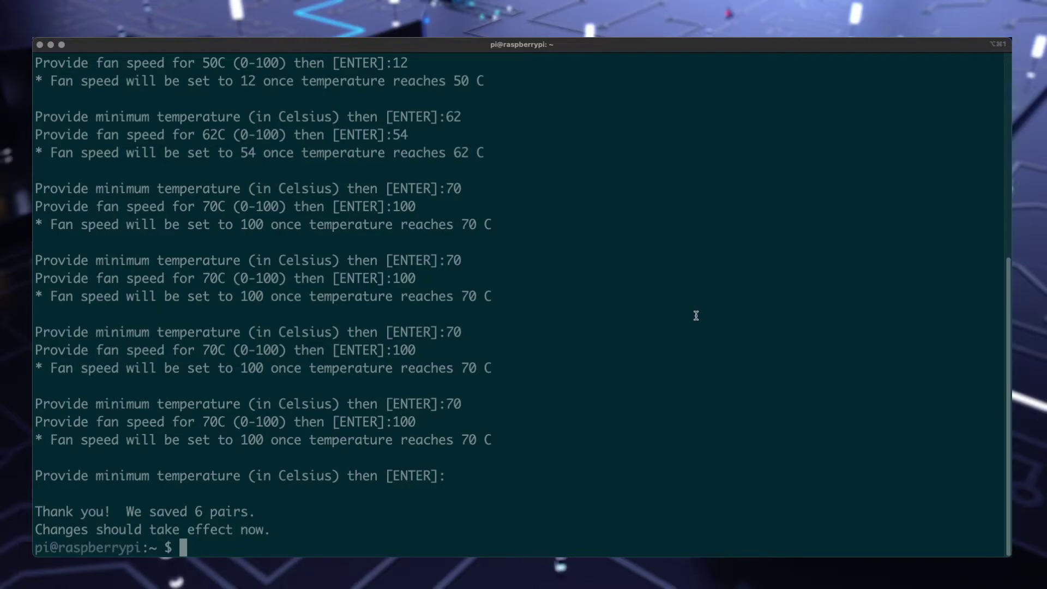
scroll(696, 316, up, 5)
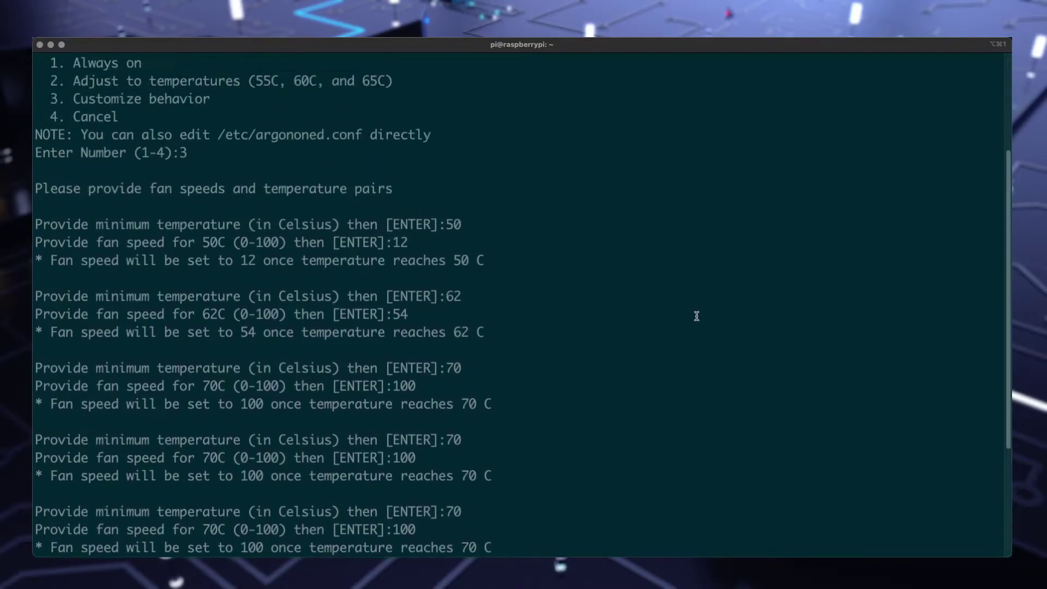
scroll(696, 316, up, 1)
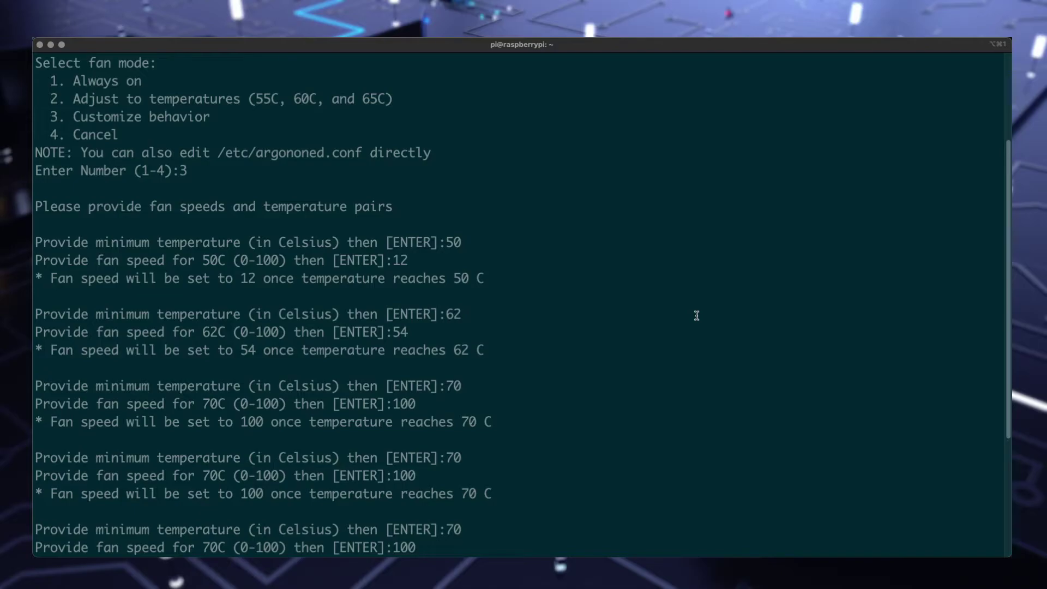
- Install the joe editor with sudo apt-get install joe -y and open /etc/argononed.conf in it
text(sudo apt-get install joe -y)
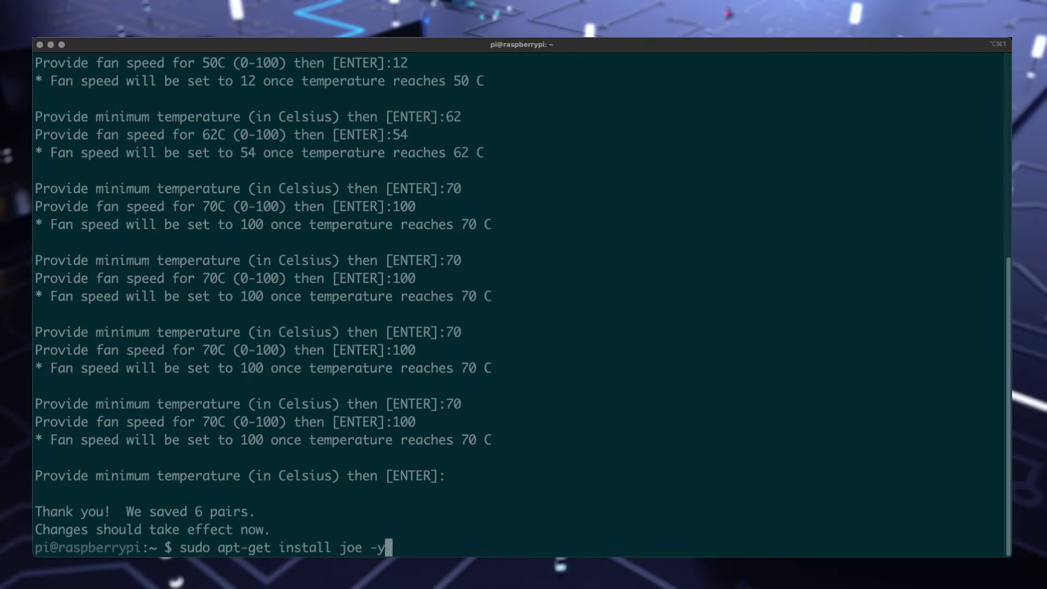
key(Return)
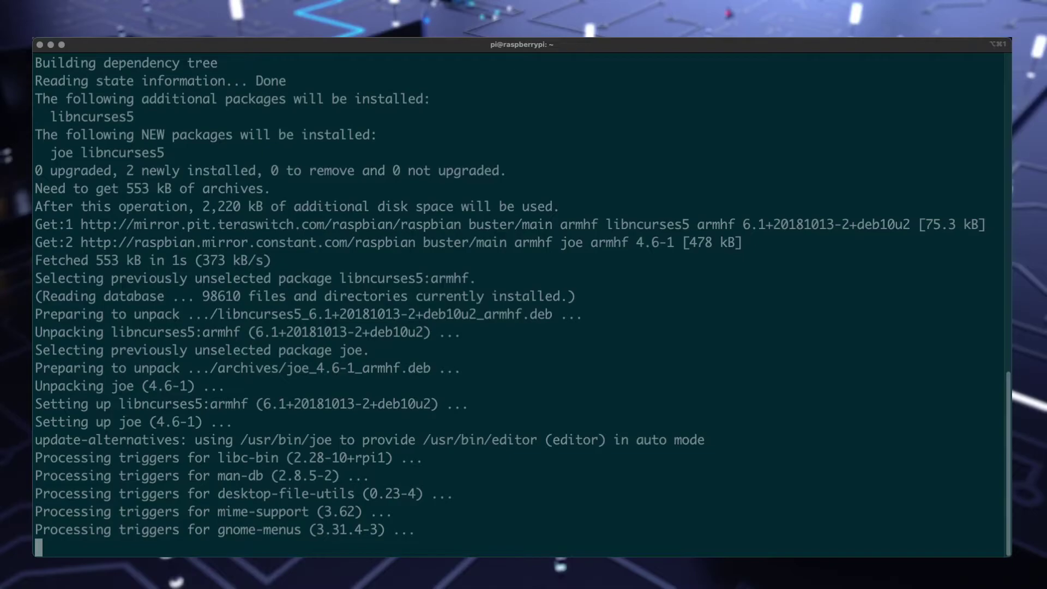
text(joe /etc/argononed.conf)
key(Return)
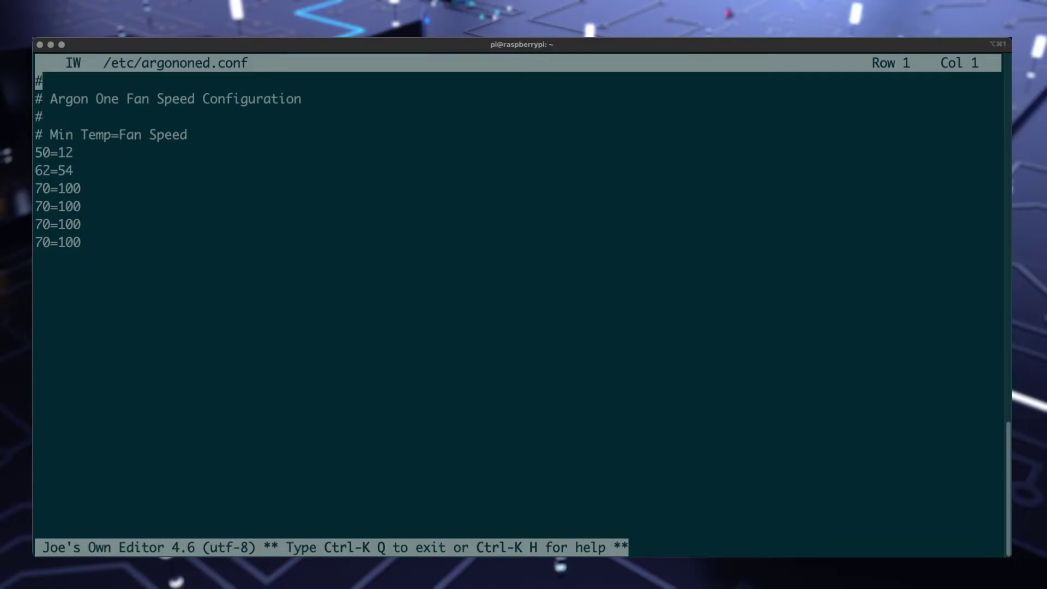
- Delete the three duplicate 70=100 lines from the fan configuration file, keeping the first one
key(Down)
key(Down)
key(Down)
key(Down)
key(Down)
key(Down)
key(Down)
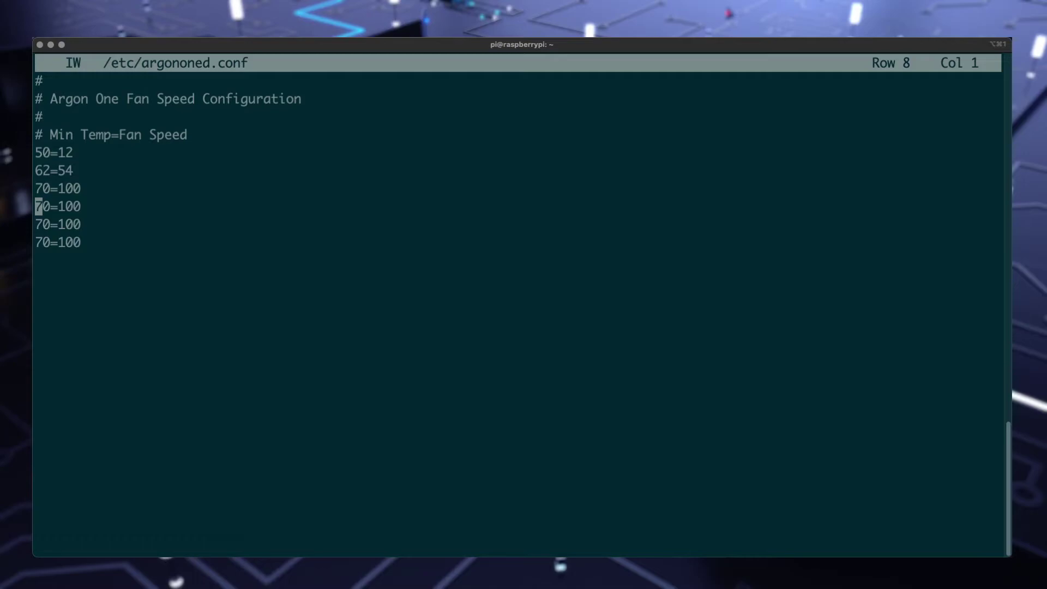
key(ctrl+y)
key(ctrl+y)
key(ctrl+y)
- Change the first temperature and fan speed entry to 55=10
key(Up)
key(Up)
key(Up)
key(Right)
key(Right)
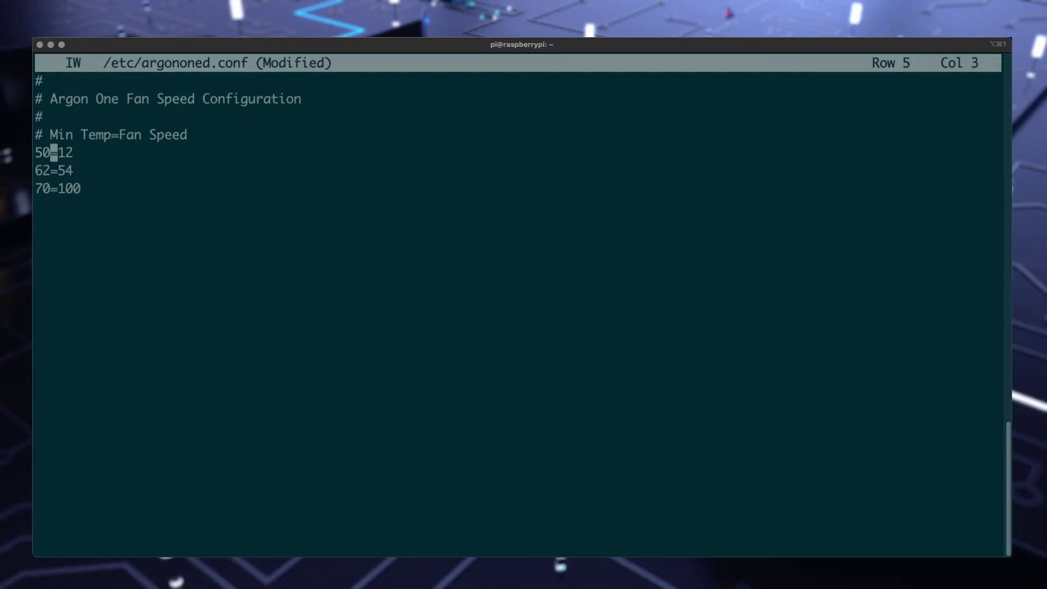
key(BackSpace)
text(5)
key(Right)
key(Right)
key(Right)
key(BackSpace)
text(0)
- Change the second temperature and fan speed entry to 60=55
key(Down)
key(Left)
key(Left)
key(Left)
key(BackSpace)
text(0)
key(Right)
key(Right)
key(Right)
key(BackSpace)
key(BackSpace)
text(55)
- Set the third entry's temperature to 65, save /etc/argononed.conf without a backup file and exit the editor
key(Down)
key(Left)
key(Left)
key(Left)
key(BackSpace)
key(BackSpace)
text(65)
key(ctrl+k)
key(x)
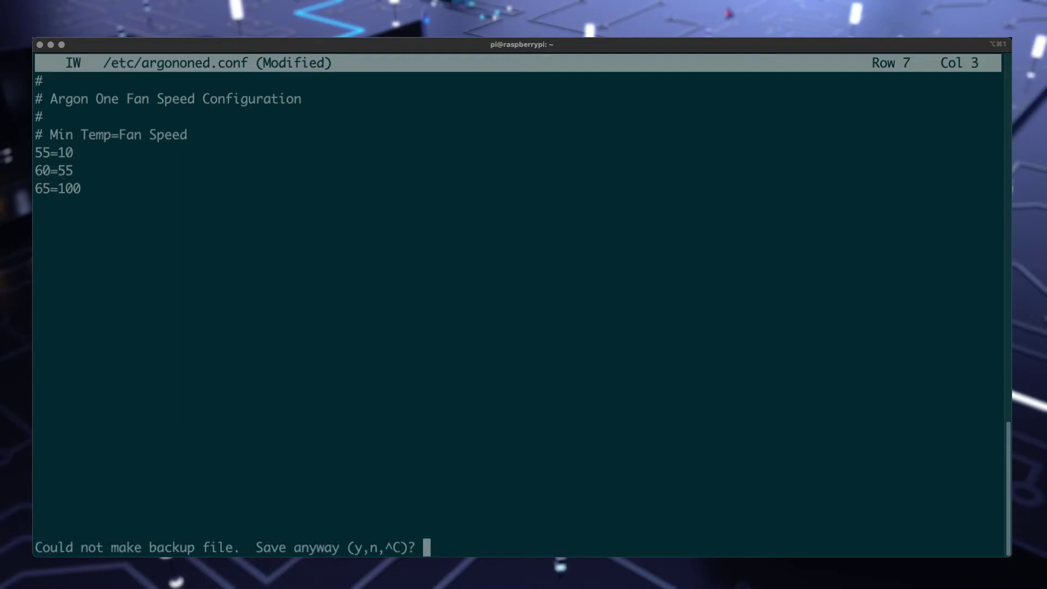
text(ypi:~ $ )
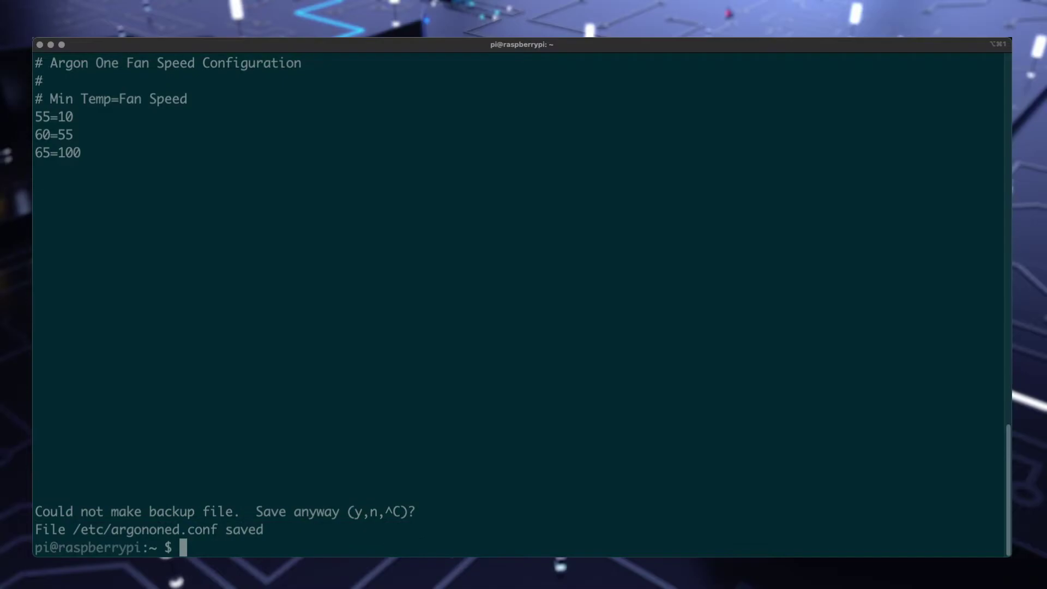
- Print the contents of /etc/argononed.conf in the terminal to check the saved fan speed entries
text(cat /etc/arg)
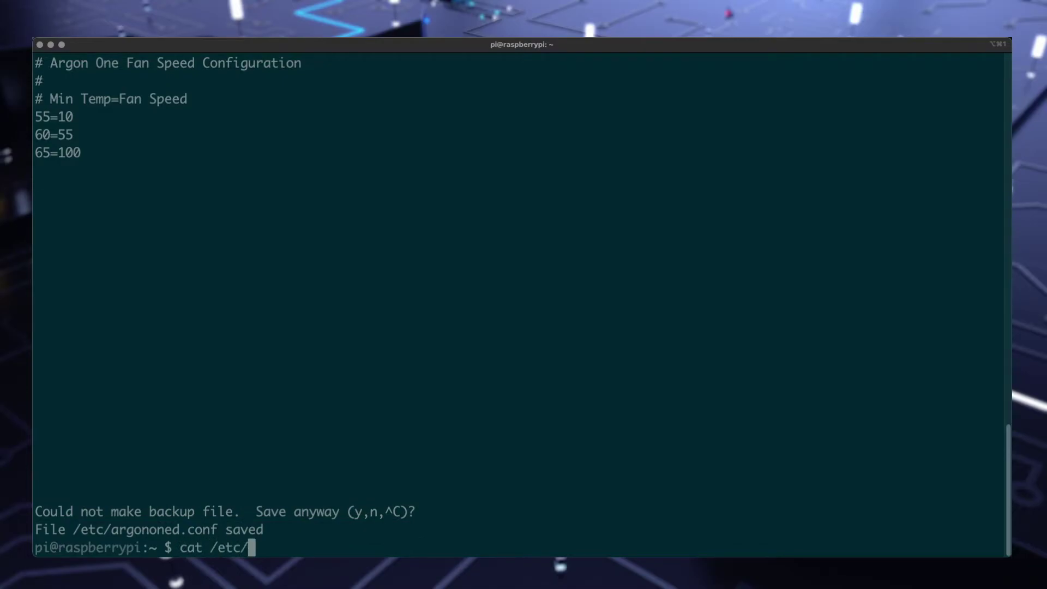
key(Tab)
key(Return)
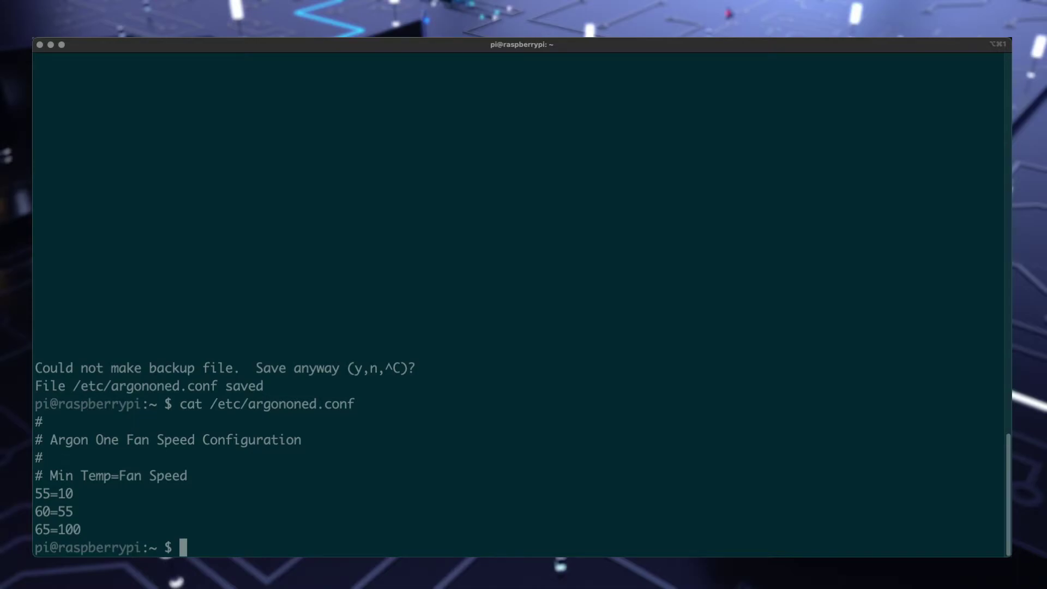
- Compose the argonone uninstall command at the shell prompt without running it
text(argon)
key(Tab)
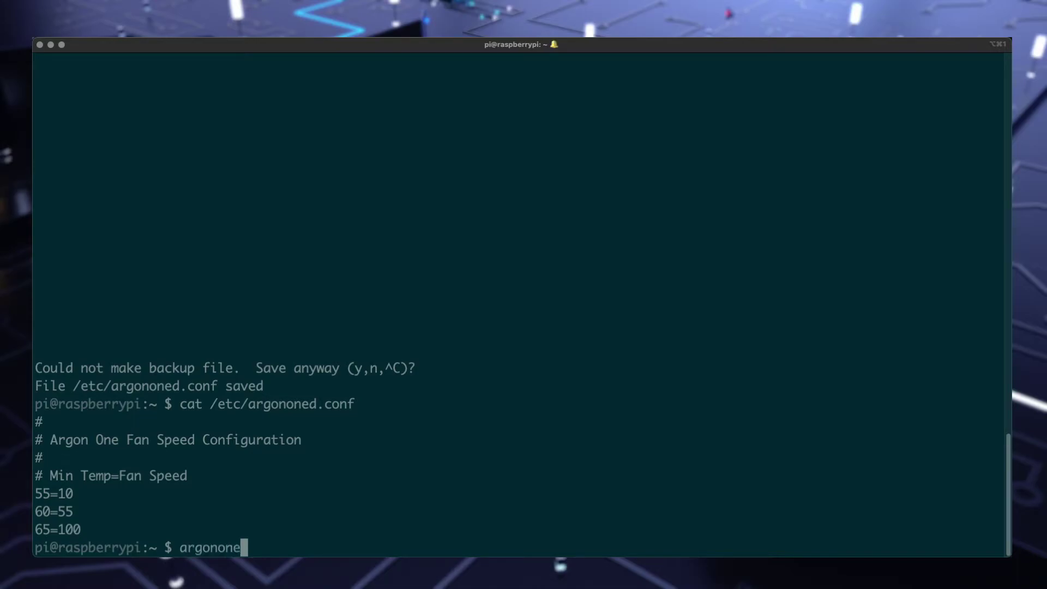
text(-u)
key(Tab)
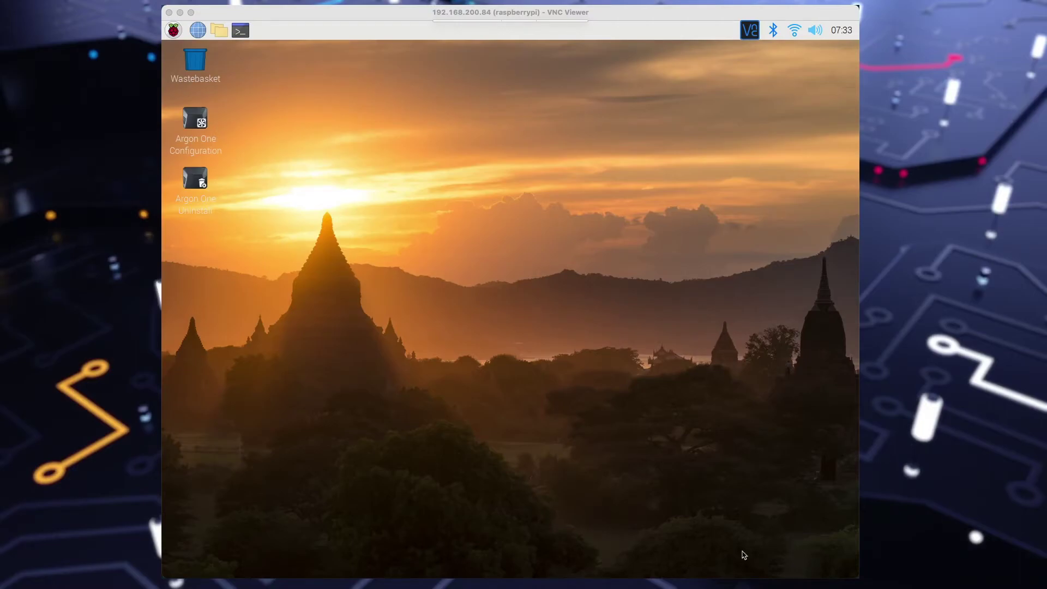
- Switch to the Raspberry Pi desktop in VNC Viewer and execute the Argon One Configuration script
click(304, 204)
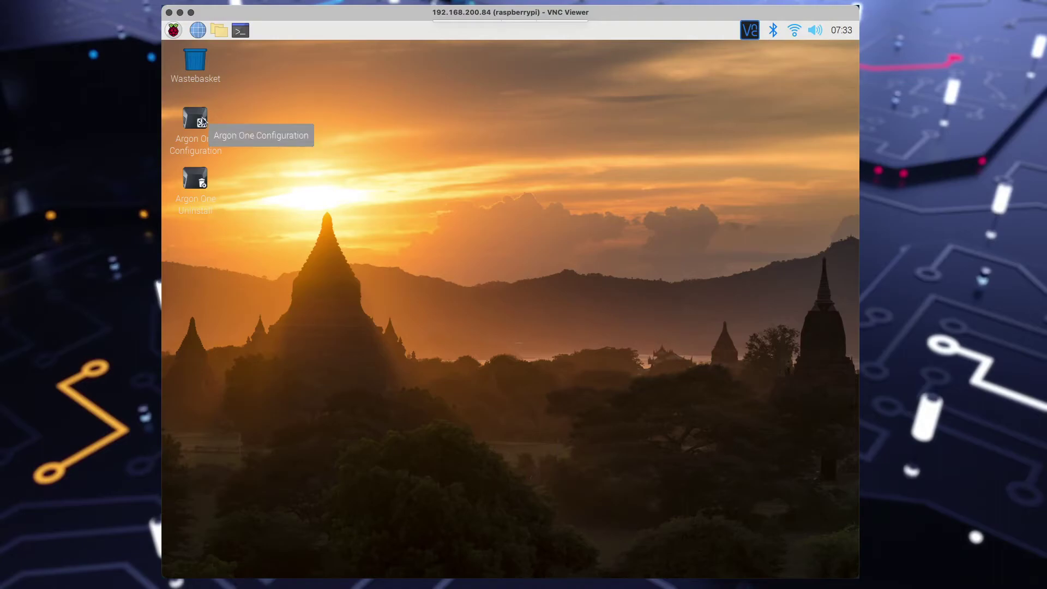
double_click(202, 121)
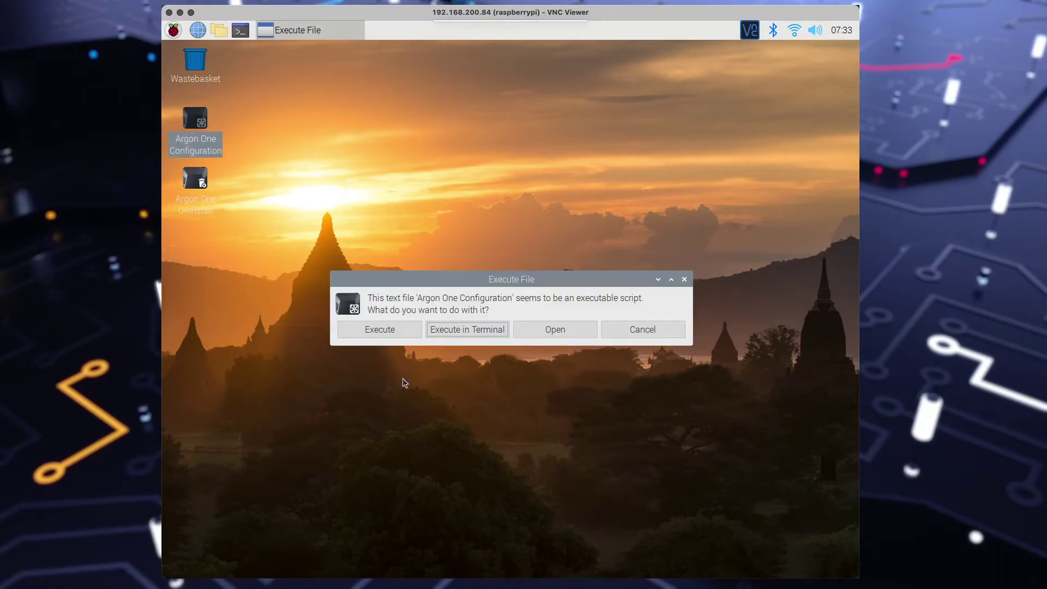
click(448, 329)
click(385, 330)
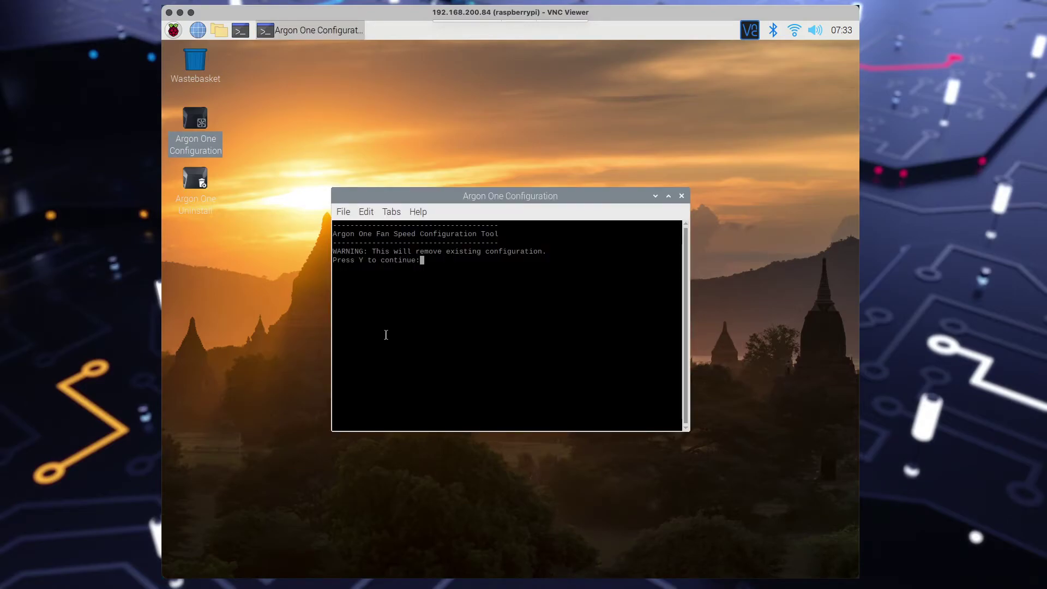
- Agree to remove the existing fan configuration and choose fan mode 2, adjusting to temperatures of 55C, 60C and 65C
text(y)
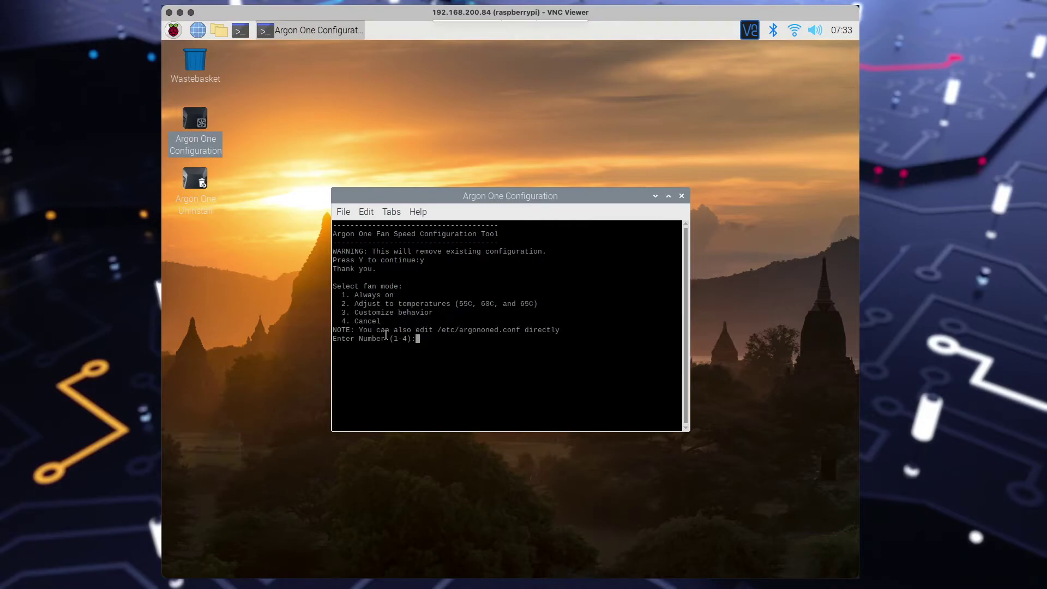
text(2)
key(Return)
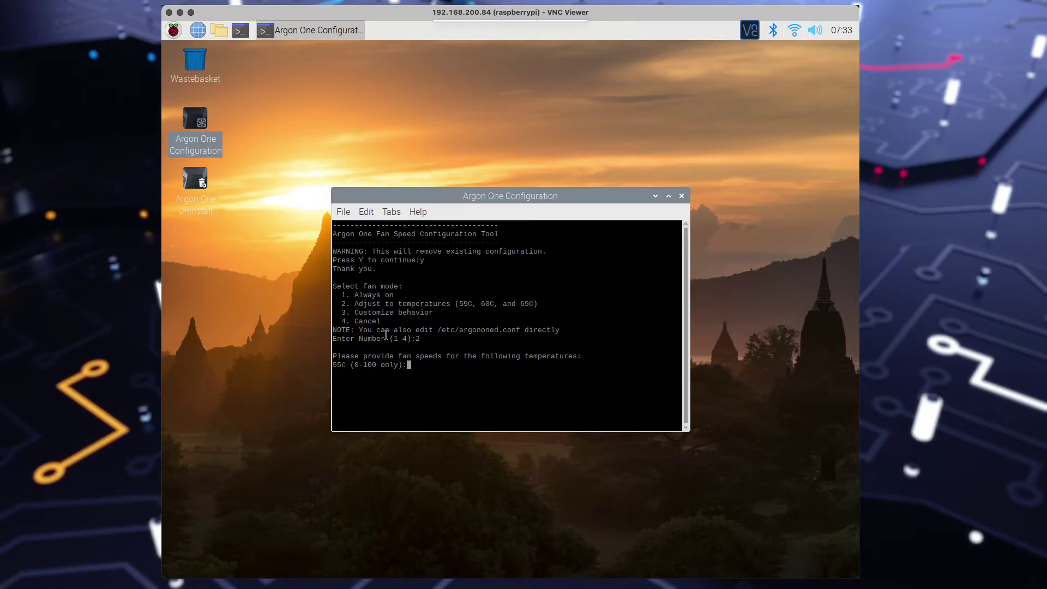
key(Return)
key(Return)
key(Return)
key(Return)
key(Return)
key(Return)
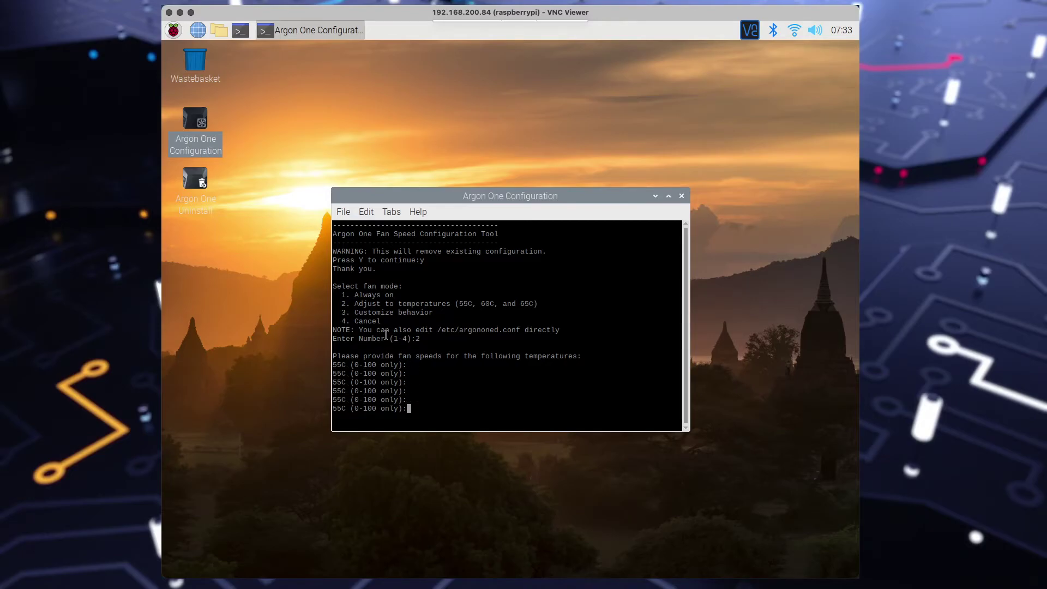
- Set the fan speed to 100 for each of the 55C, 60C and 65C temperatures, finishing the configuration
text(100)
key(Return)
text(100)
key(Return)
text(100)
key(Return)
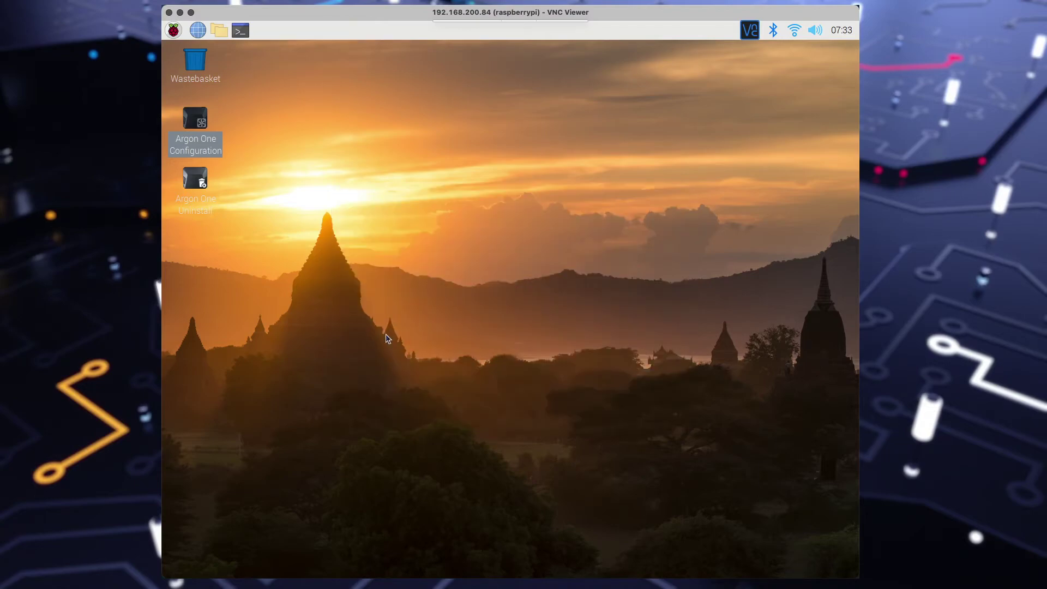